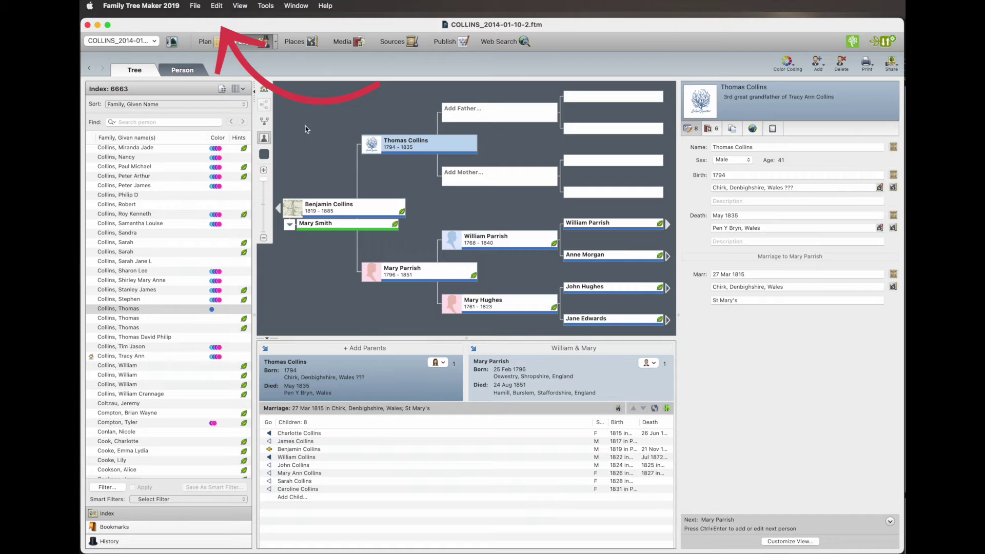
Step: Start exporting the tree in Family Tree Maker 2019 format, leaving password protection disabled
left_click(196, 6)
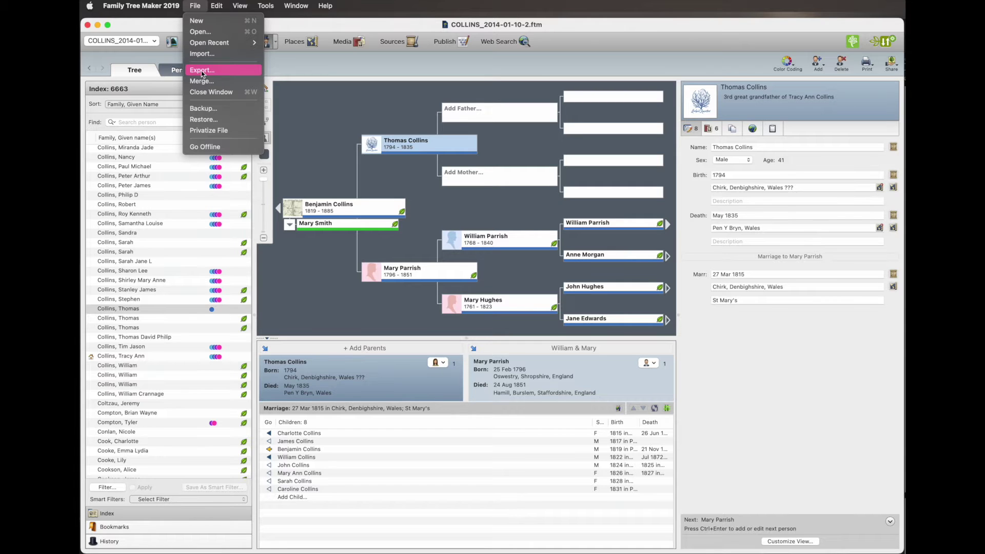
left_click(202, 71)
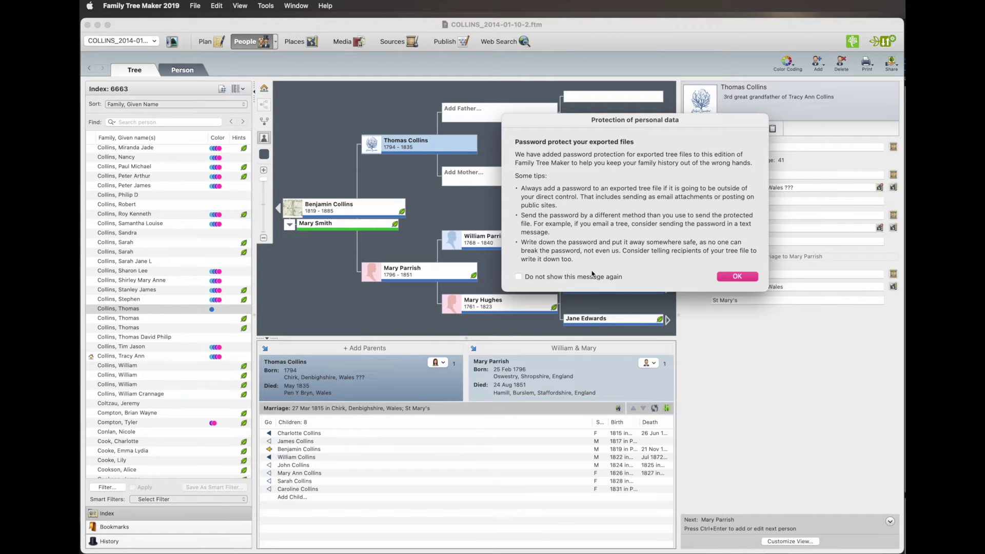
left_click(744, 278)
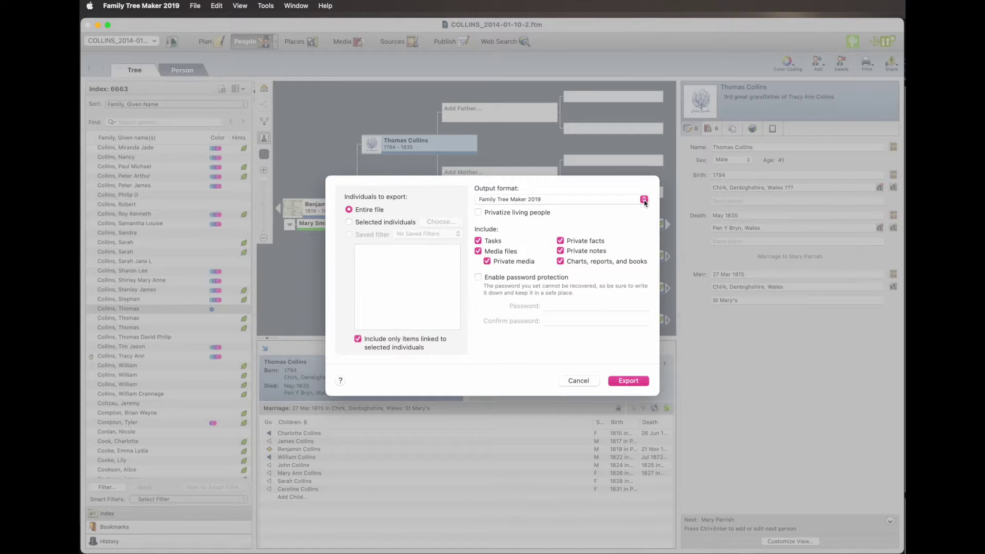
left_click(644, 200)
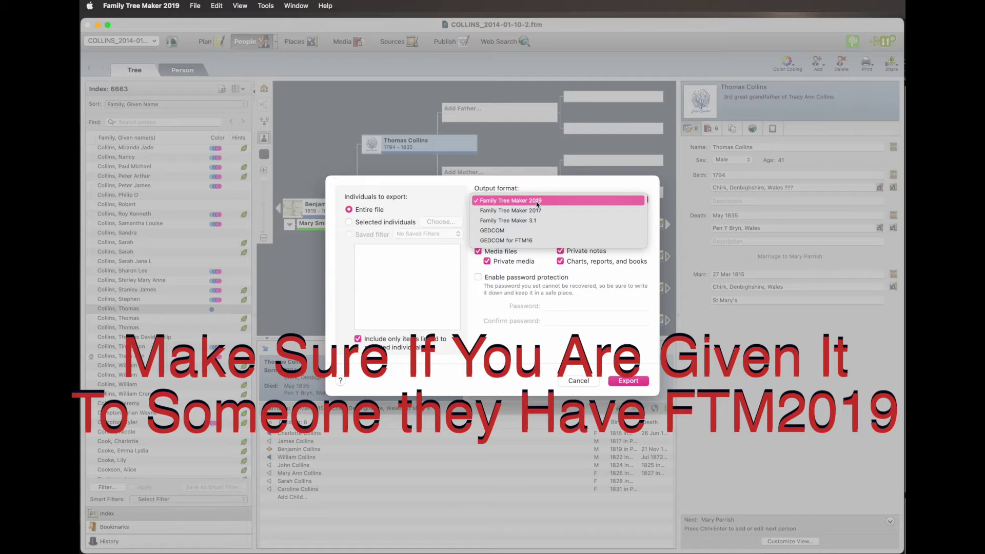
left_click(537, 202)
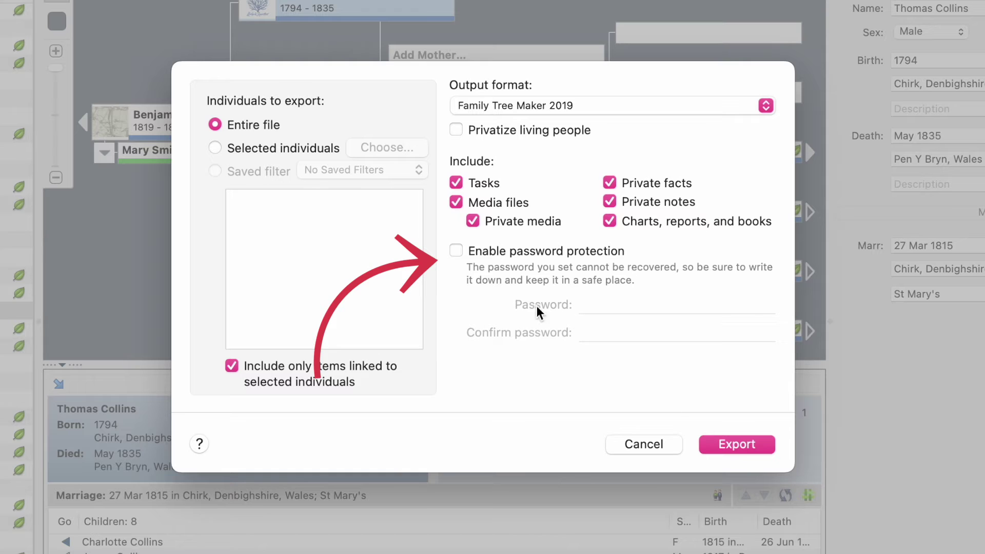
left_click(454, 249)
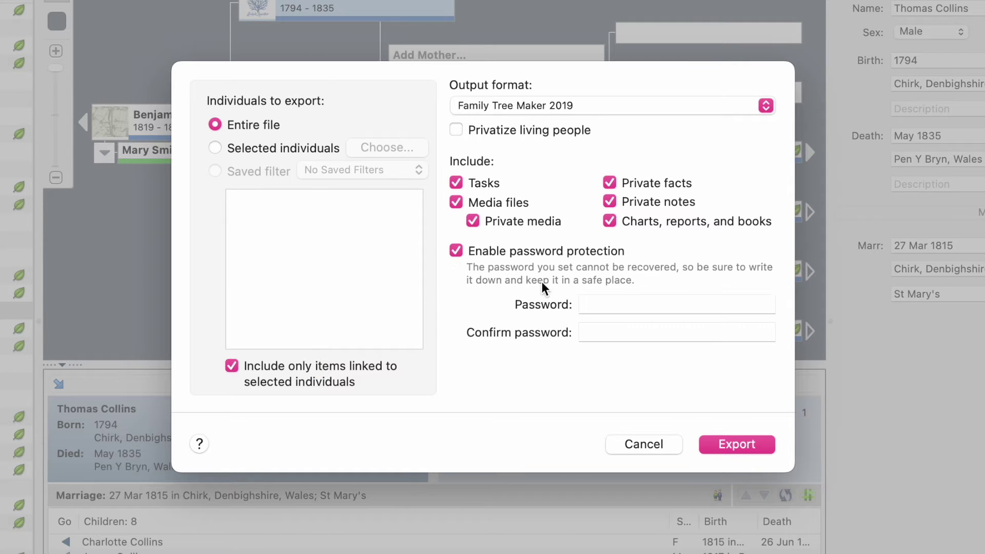
left_click(455, 248)
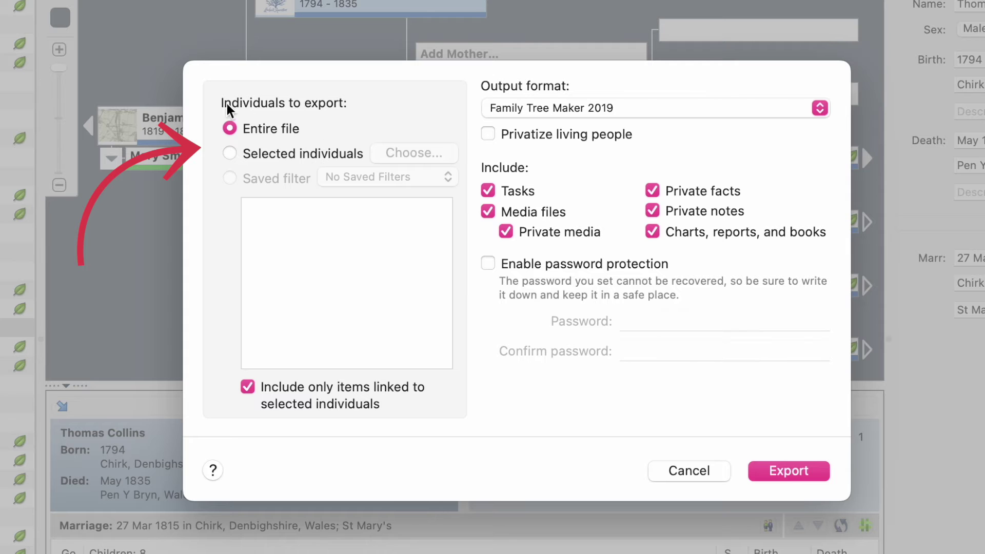
Step: Restrict the export to selected individuals, then search by surname and first name to select the ancestor born in 1794
left_click(231, 153)
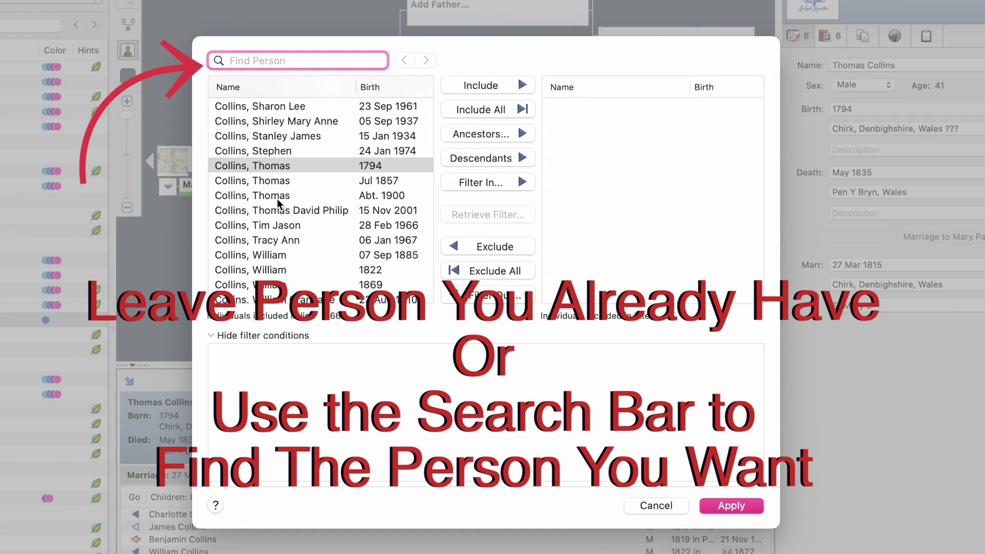
scroll(268, 187, "down", 1)
scroll(268, 187, "down", 15)
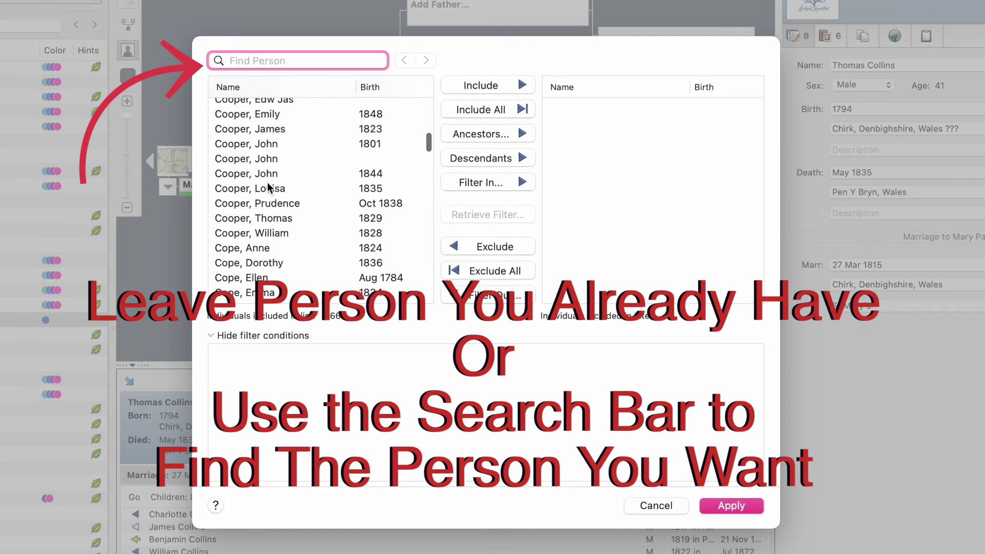
scroll(268, 187, "up", 10)
scroll(268, 186, "up", 3)
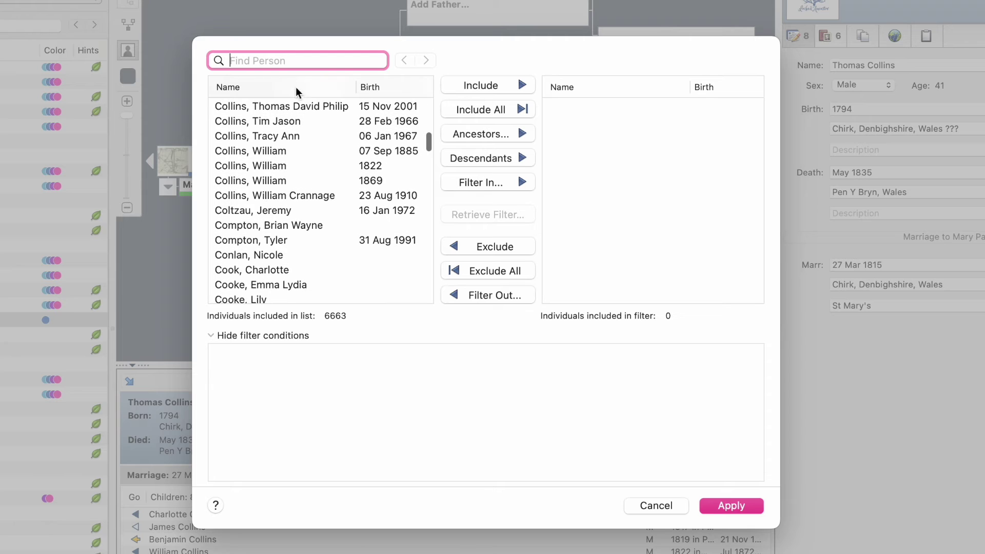
scroll(259, 146, "down", 10)
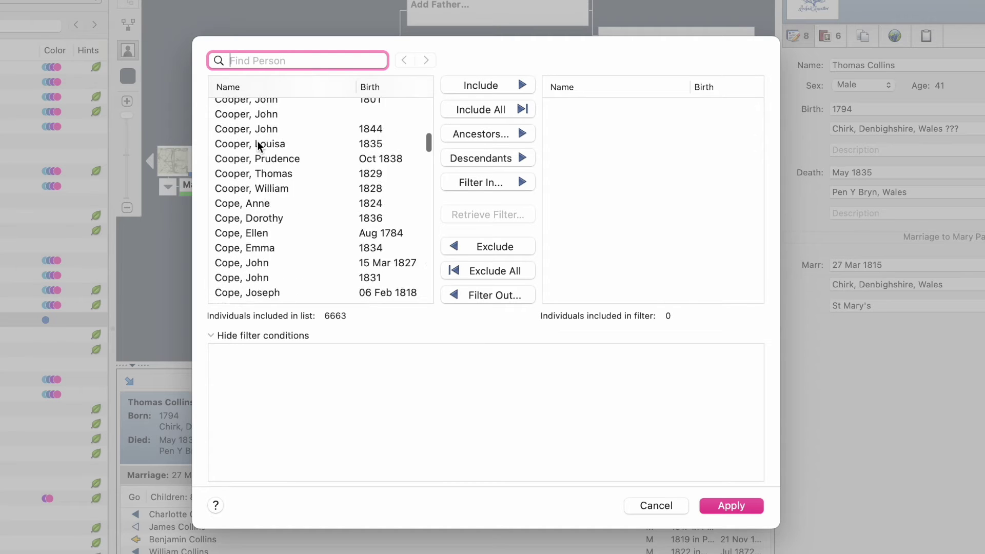
type("co")
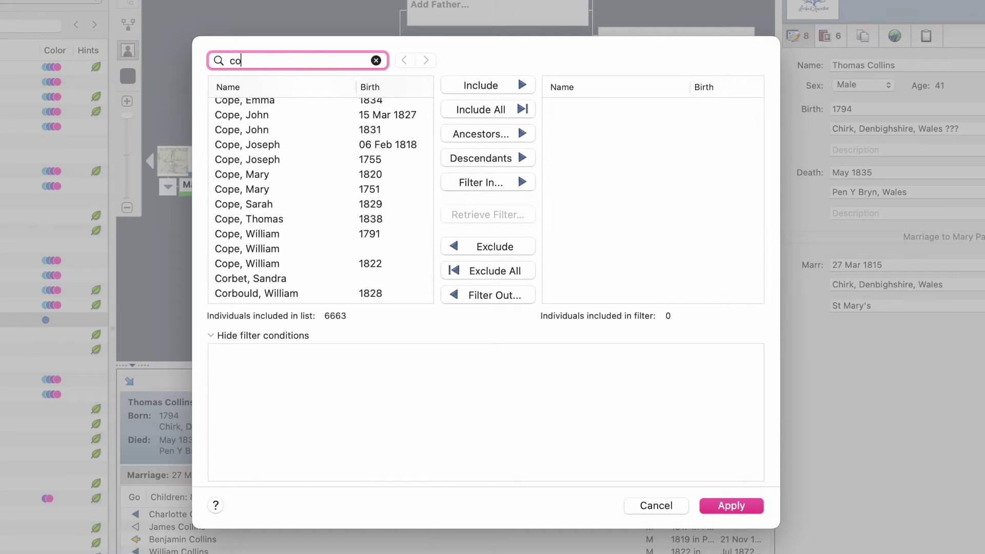
type("llins Tho")
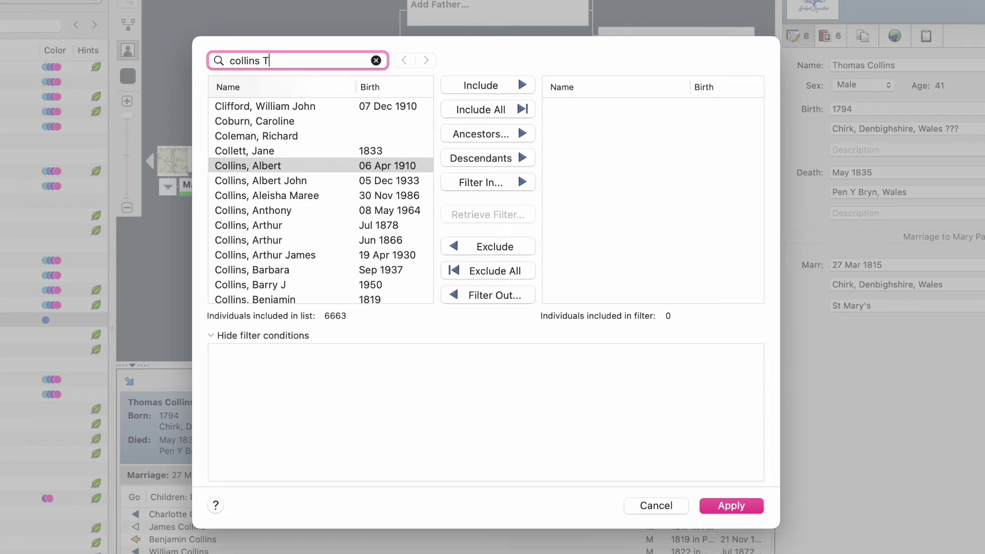
key("BackSpace")
key("BackSpace")
key("BackSpace")
key("BackSpace")
type(", Th")
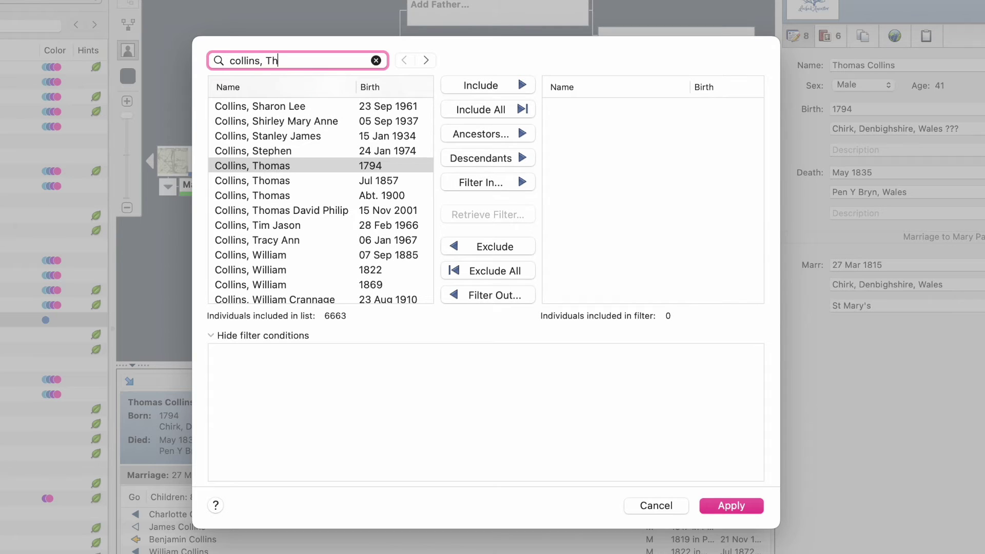
left_click(269, 170)
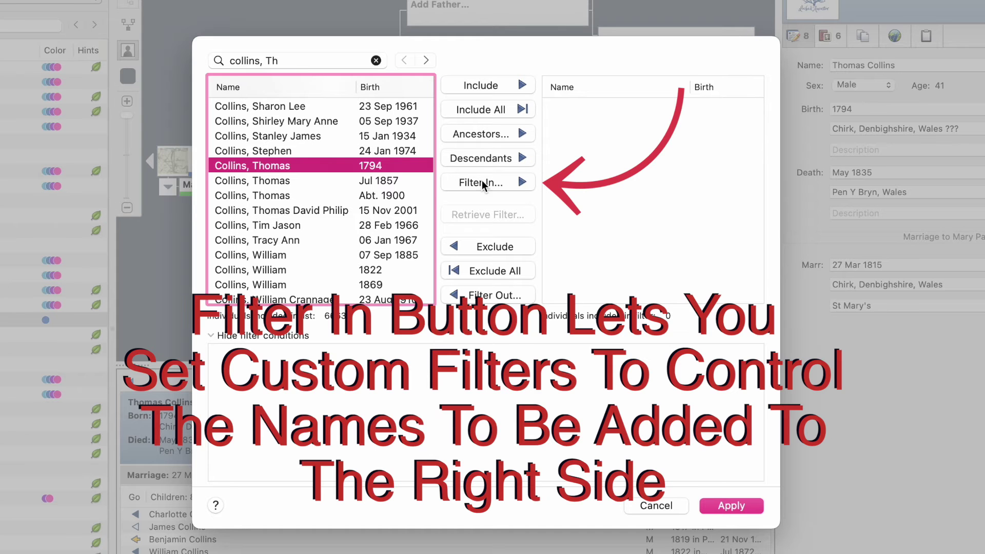
Step: Examine the custom filters for including individuals, covering the vital, all and other fact categories, their search fields and conditions, without applying any
left_click(503, 183)
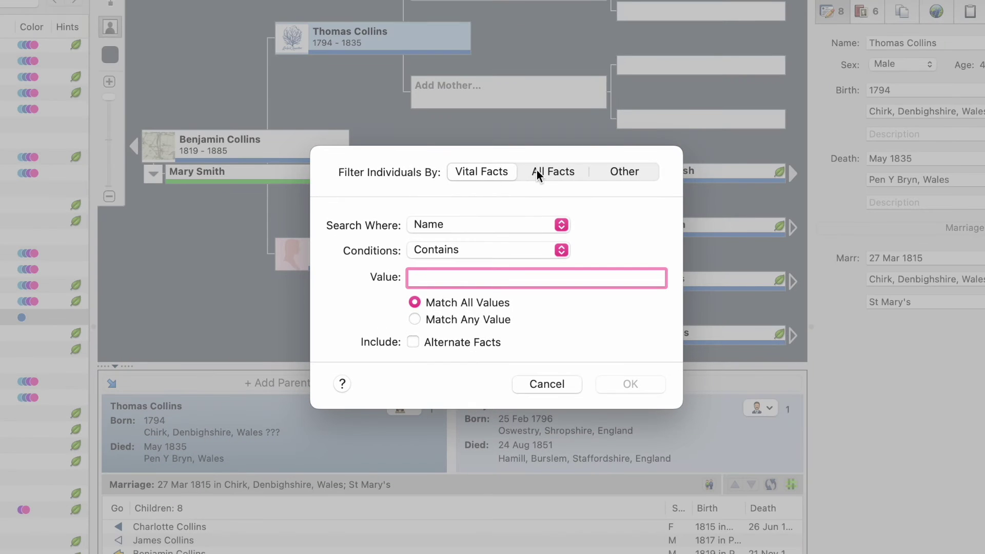
left_click(513, 224)
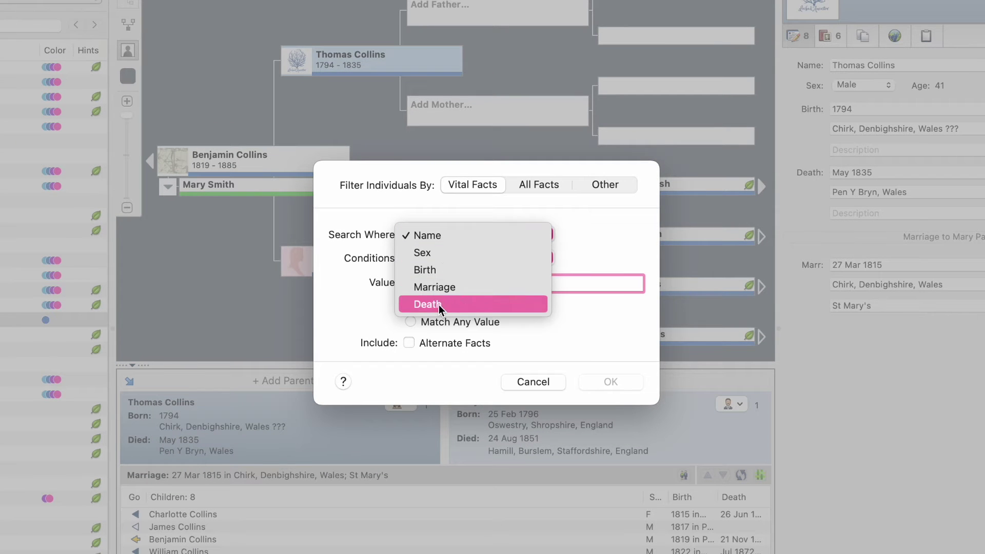
left_click(581, 253)
left_click(543, 184)
left_click(597, 188)
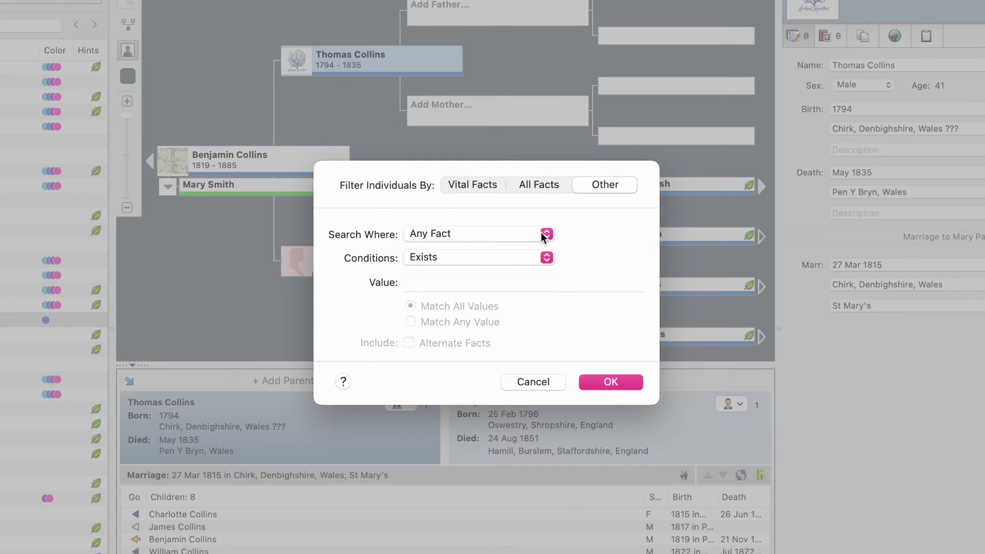
left_click(513, 234)
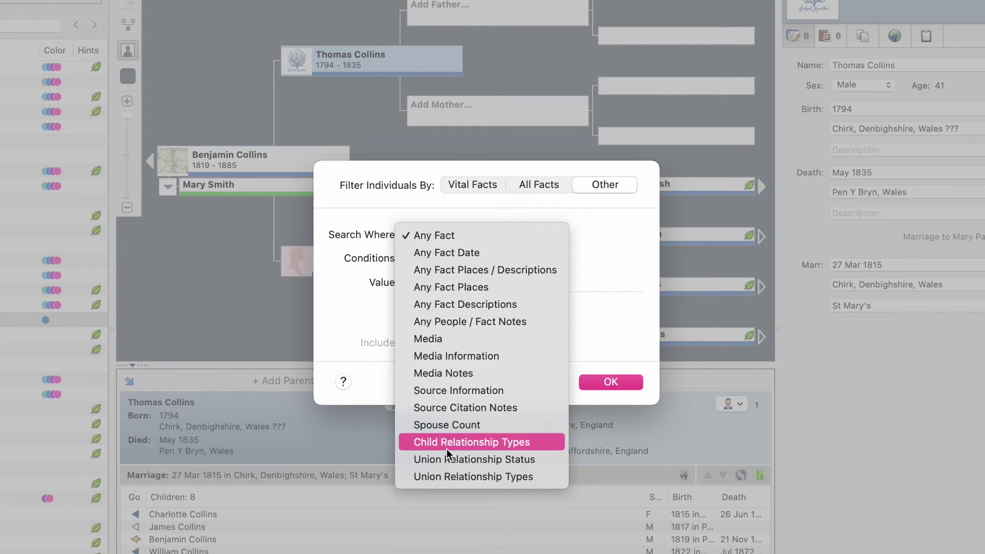
left_click(434, 235)
left_click(457, 264)
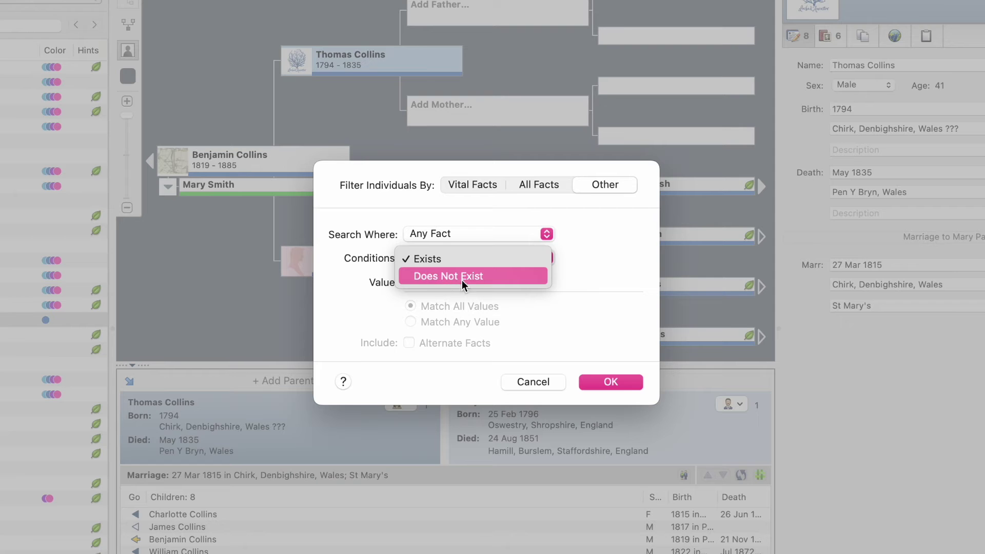
left_click(632, 277)
left_click(500, 183)
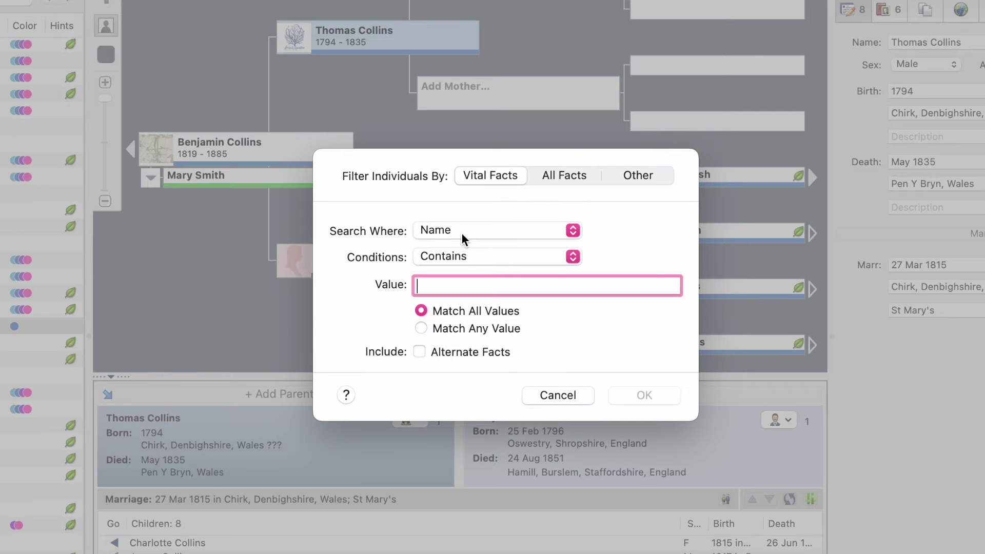
left_click(554, 229)
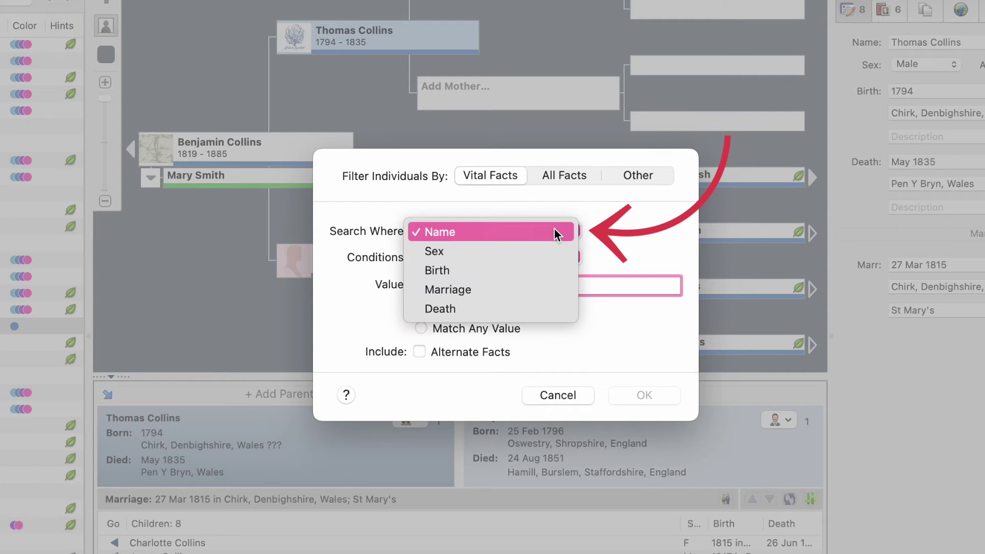
left_click(443, 252)
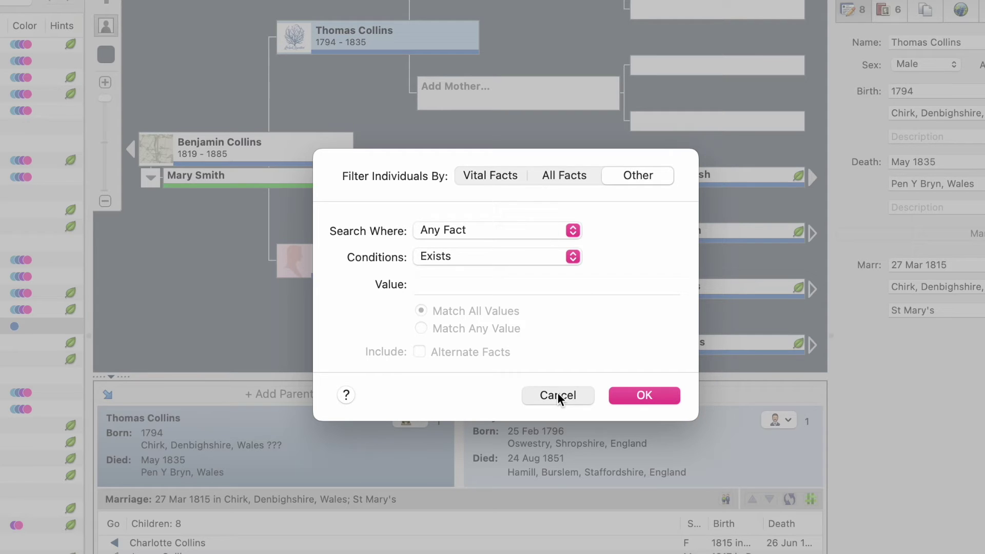
left_click(558, 393)
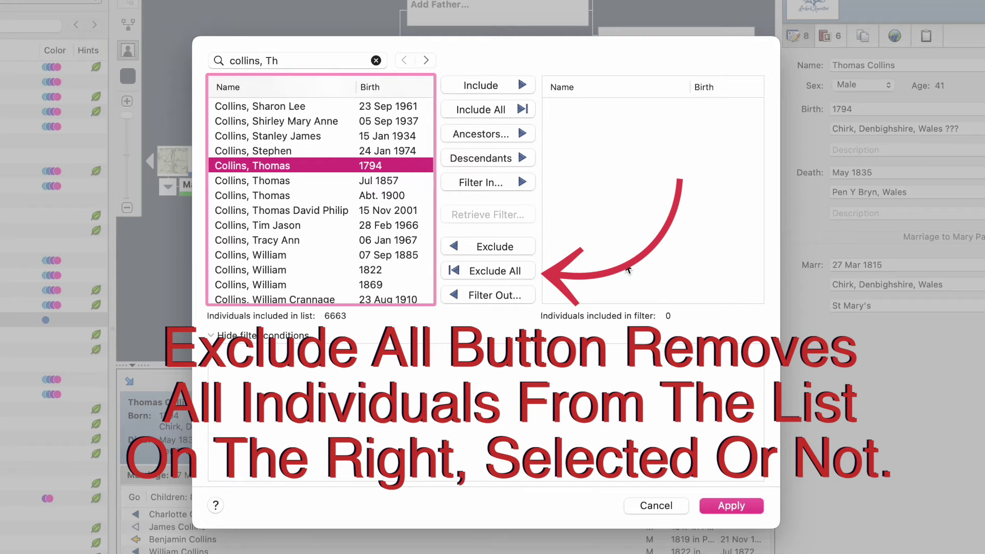
left_click(490, 295)
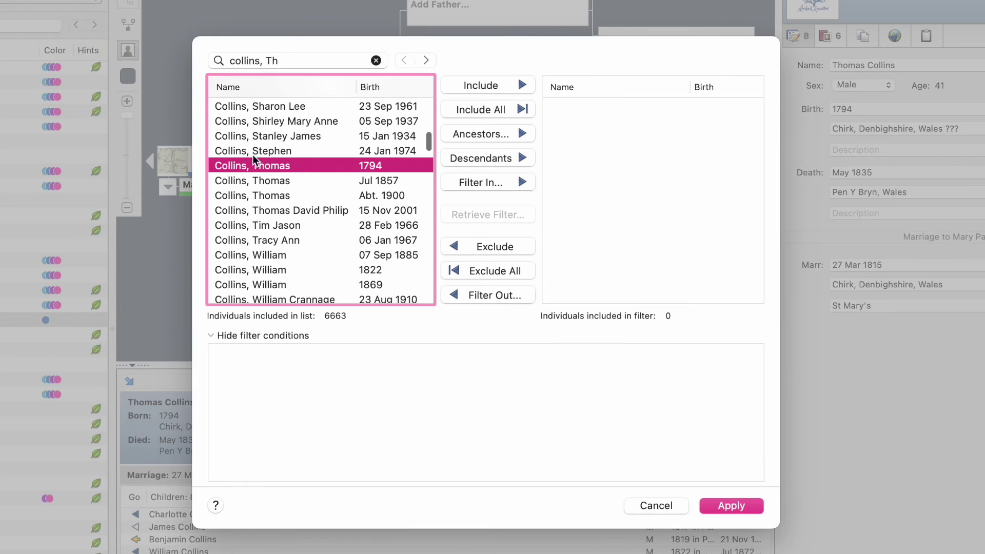
Step: Include all descendants of the selected 1794 ancestor in the export filter and apply it
left_click(490, 158)
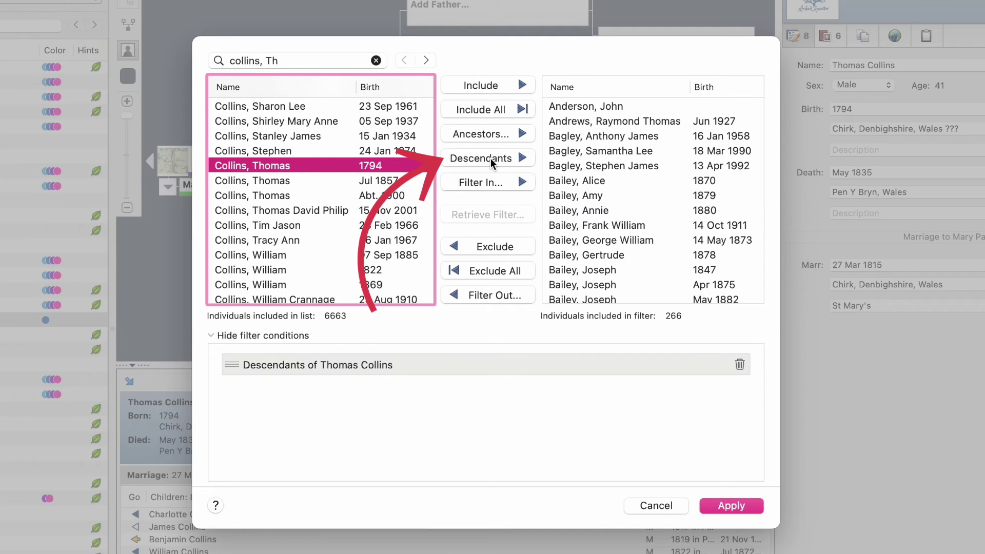
scroll(610, 168, "down", 20)
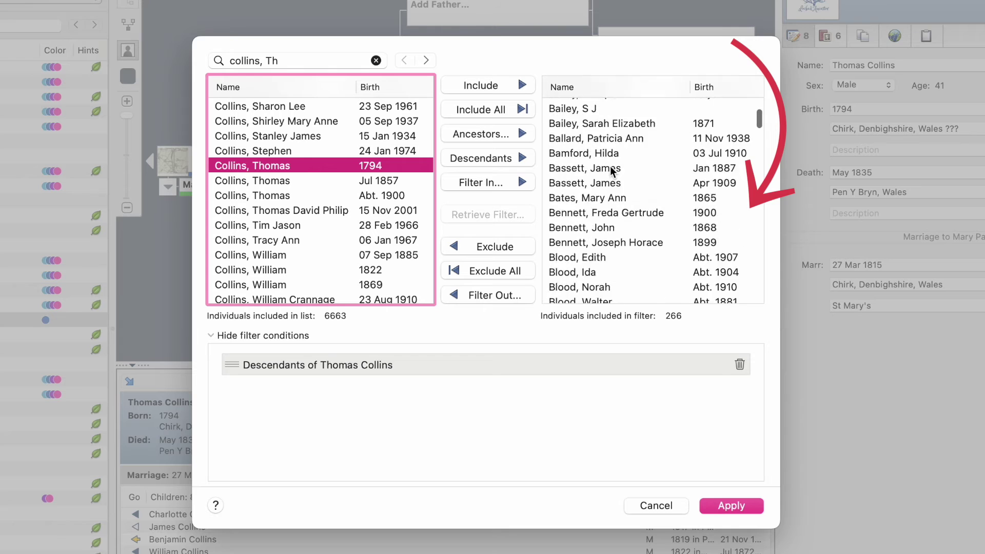
scroll(610, 172, "down", 20)
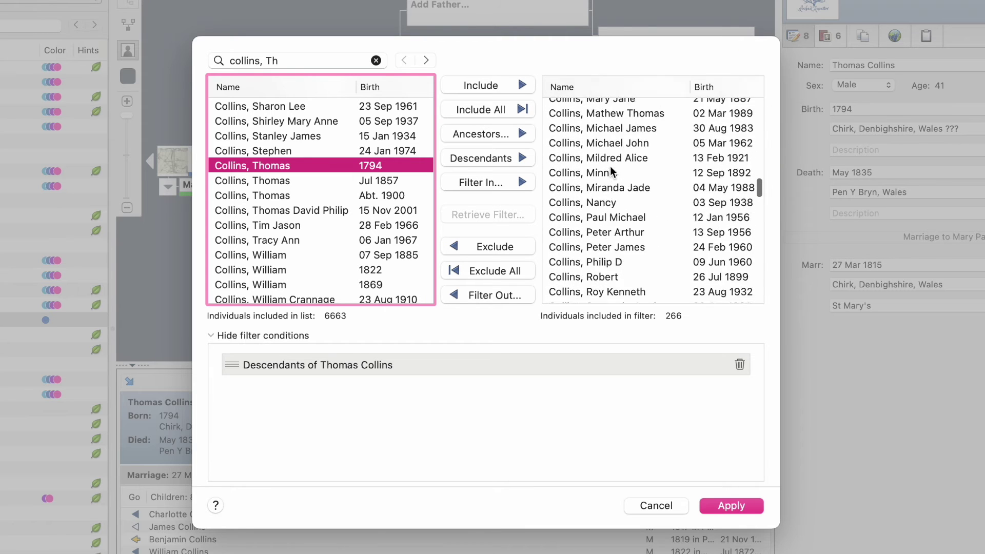
left_click(731, 505)
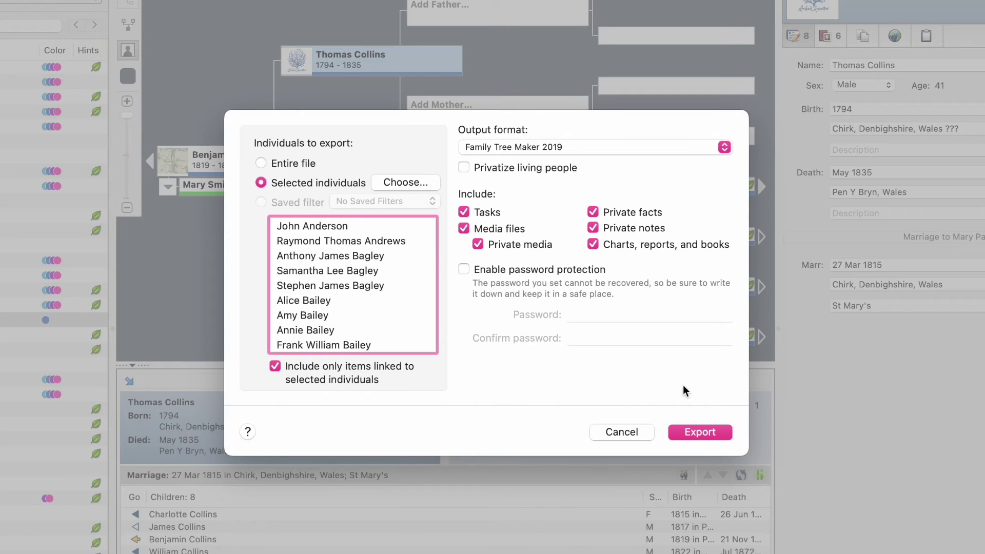
Step: Export the selected individuals to the iCloud Desktop, naming the file after the ancestor born in 1794
left_click(713, 433)
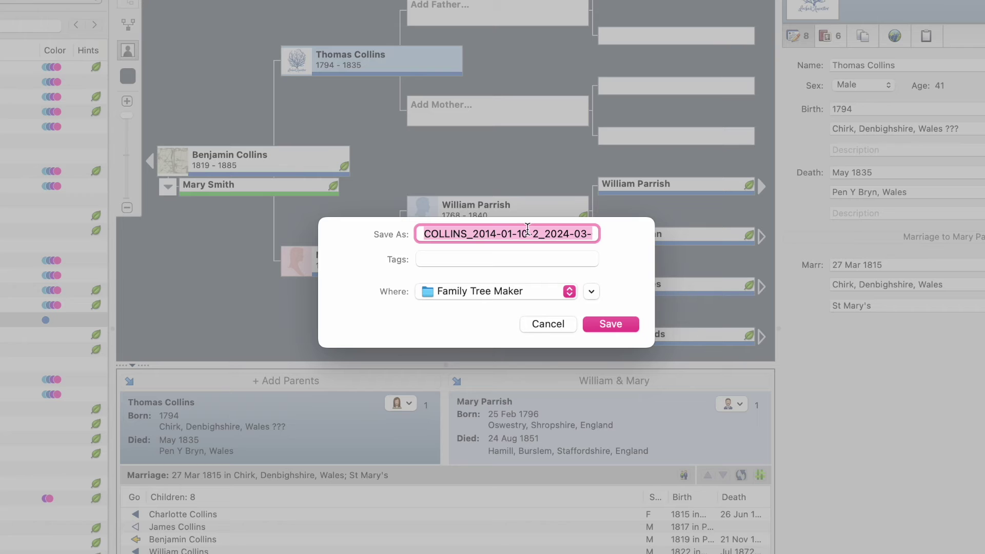
left_click(569, 291)
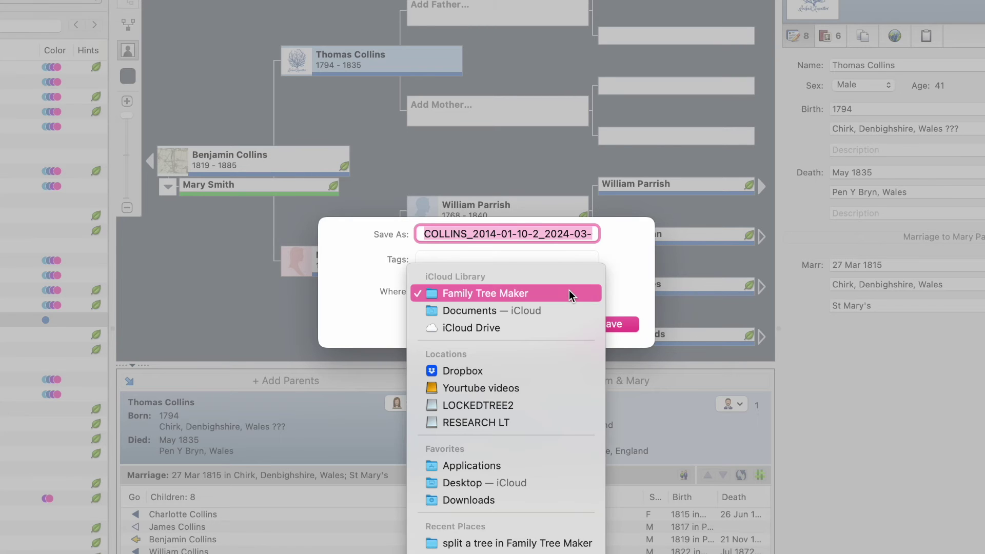
left_click(571, 296)
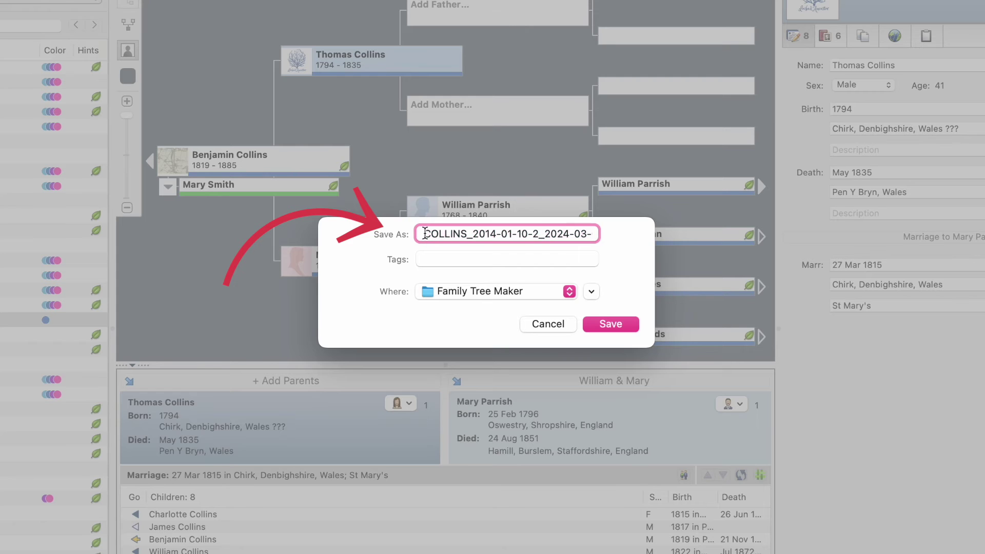
type("Thomas Collins")
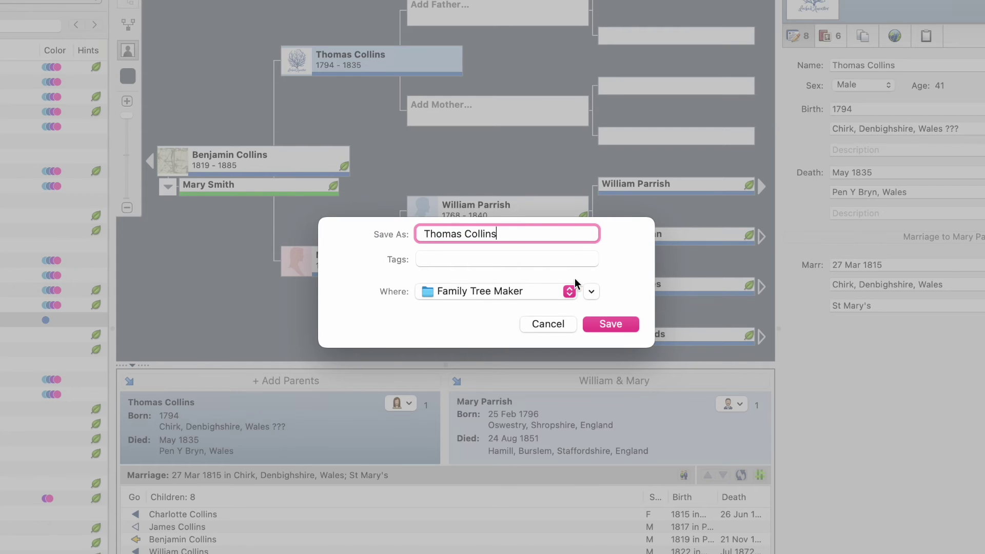
left_click(570, 292)
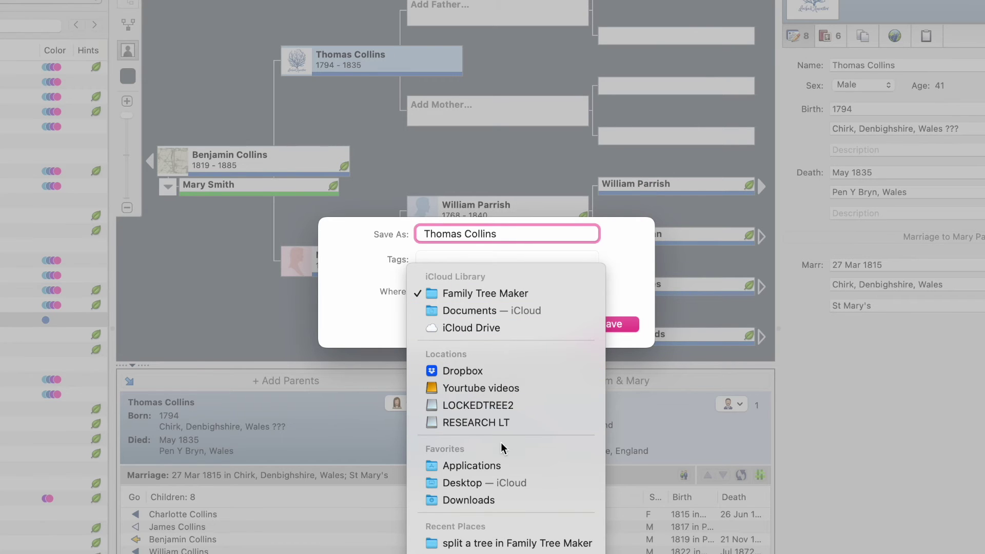
left_click(484, 483)
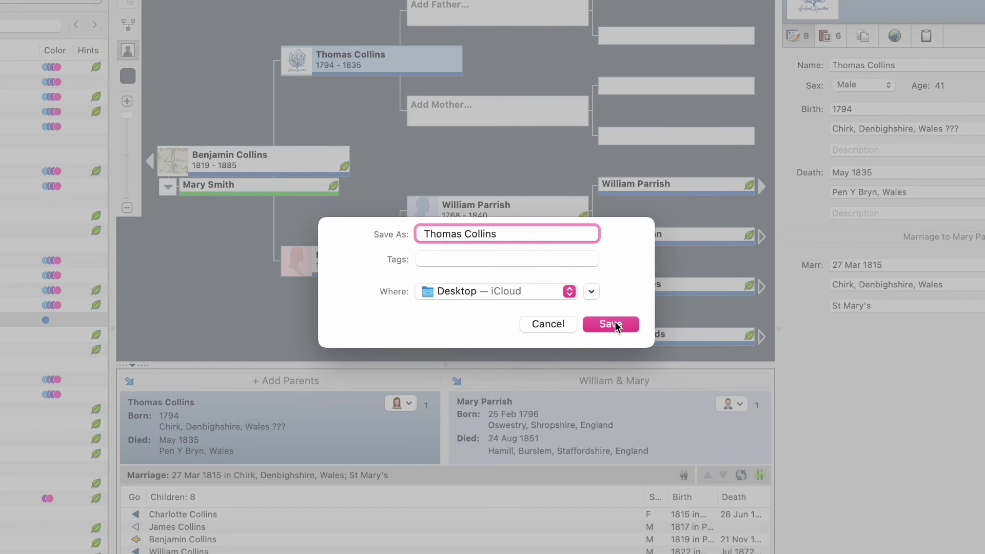
left_click(614, 324)
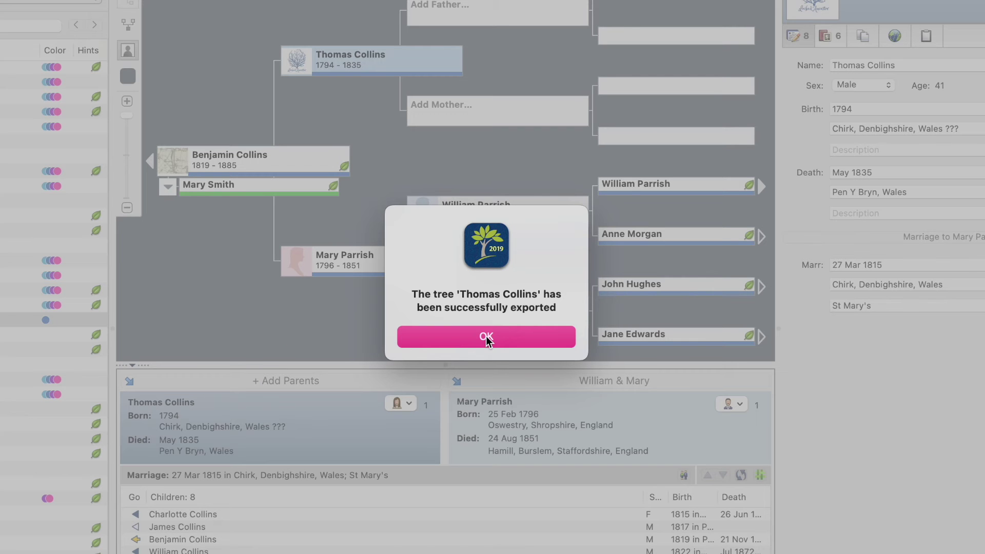
left_click(486, 340)
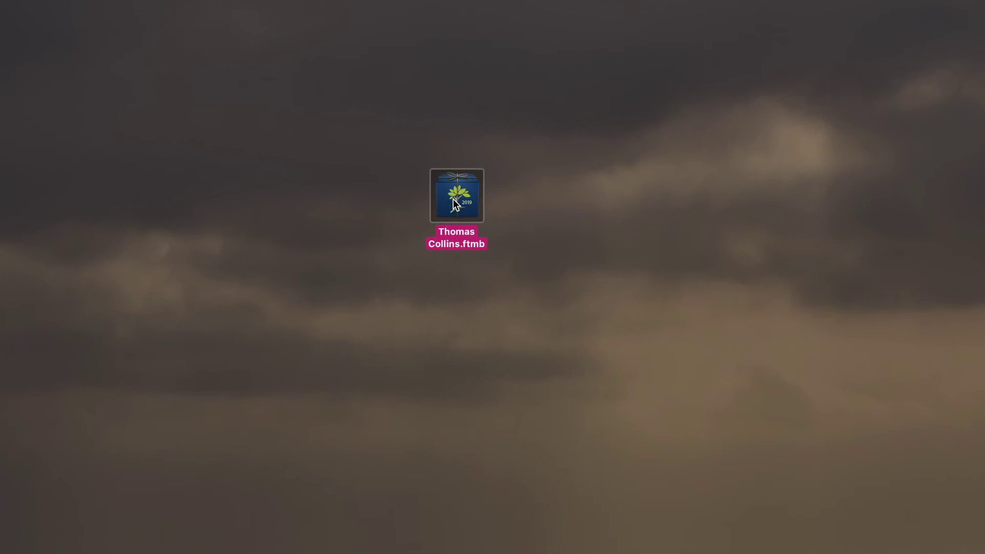
Step: Open the exported .ftmb backup with Family Tree Maker 2019, save the restored tree on the iCloud Desktop, and close its window
right_click(455, 204)
key("Escape")
right_click(455, 200)
mouse_move(506, 226)
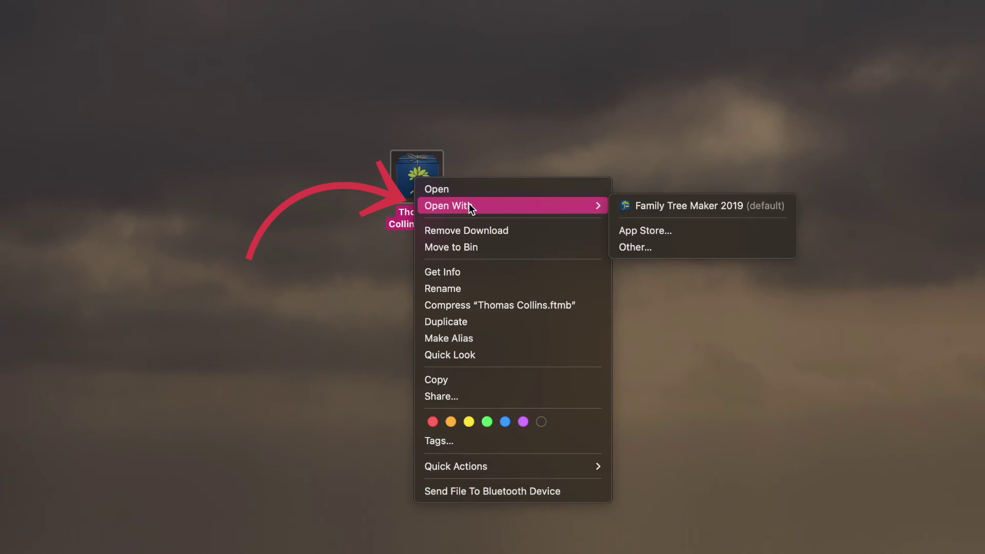
left_click(660, 205)
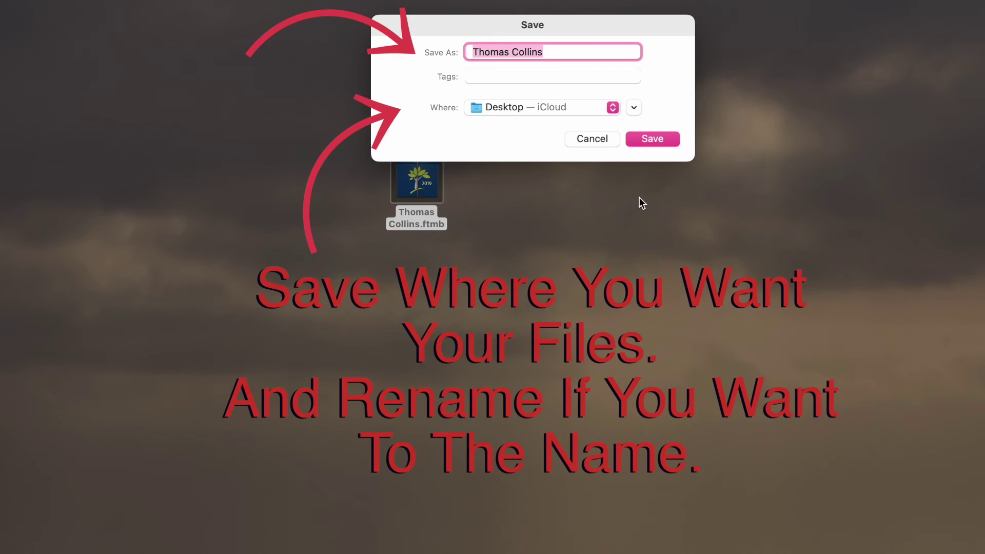
left_click(652, 137)
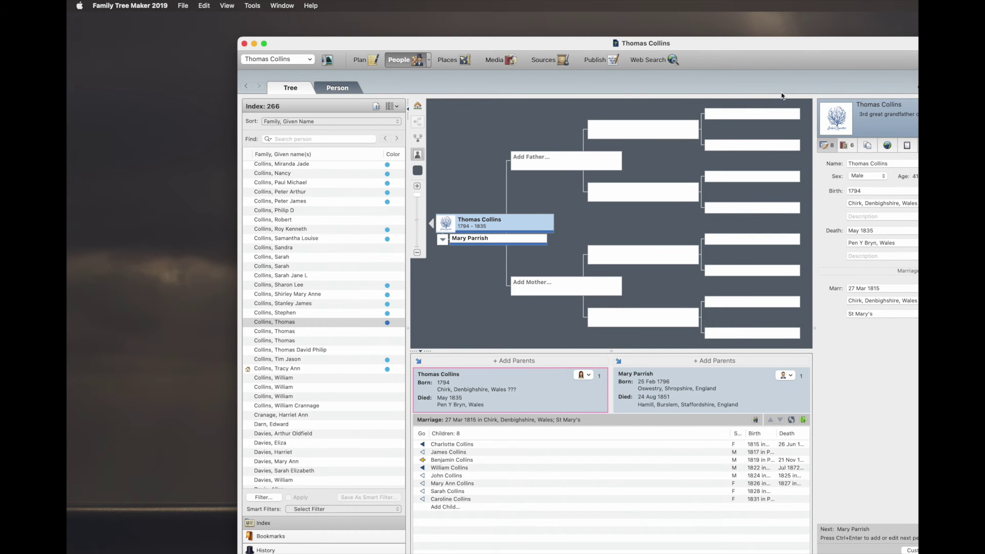
left_click_drag(809, 45, 663, 23)
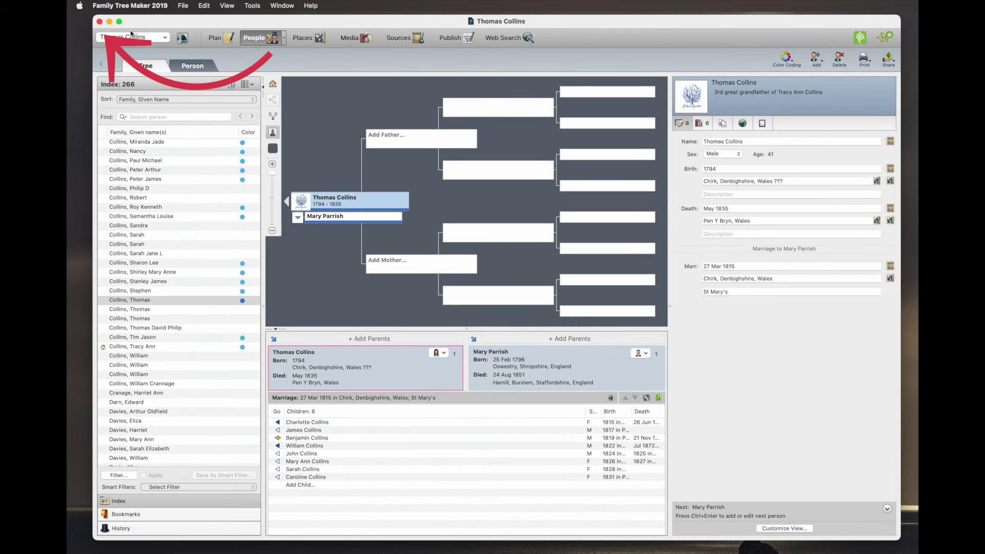
left_click(100, 22)
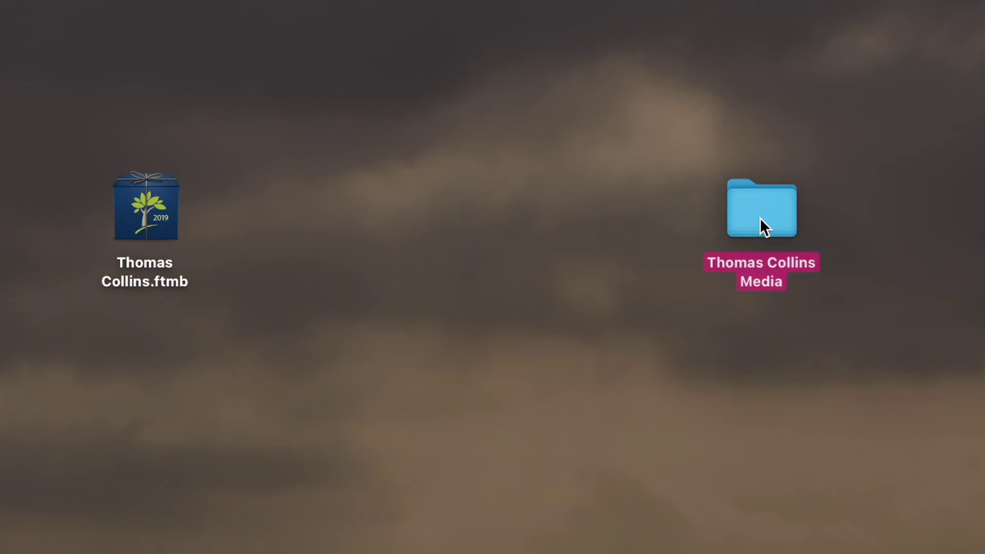
Step: Move the restored tree's media folder closer to the .ftmb backup file on the desktop
left_click_drag(760, 219, 509, 180)
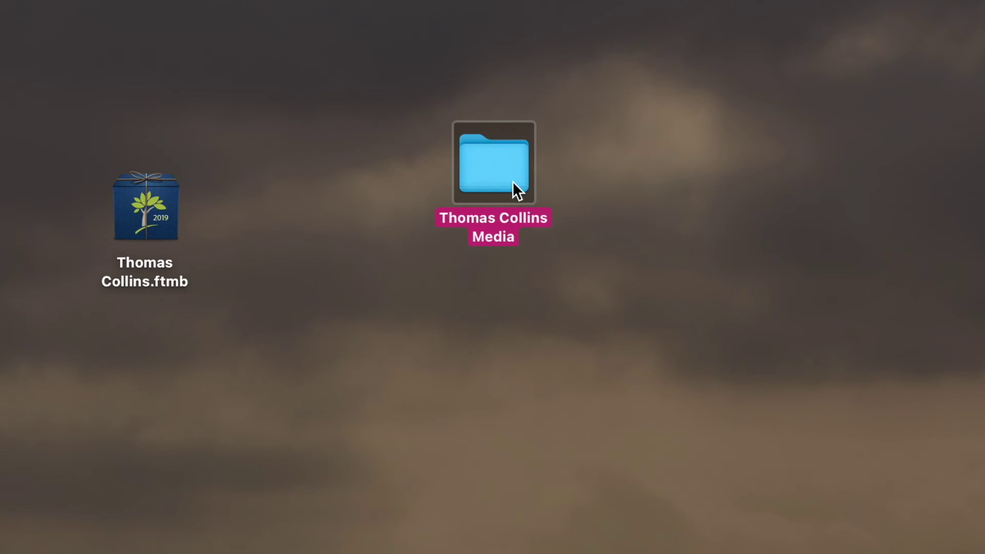
left_click_drag(957, 548, 544, 405)
left_click_drag(957, 548, 680, 208)
left_click(686, 374)
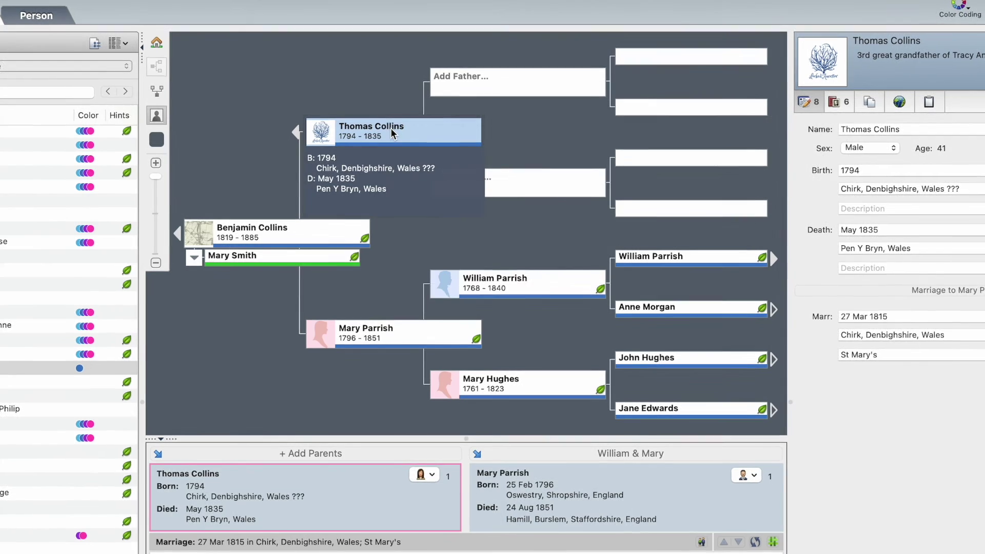
Step: Use Export Branch on the ancestor born in 1794, keeping him as root, the Family Tree Maker 2019 format and the suggested name
right_click(417, 138)
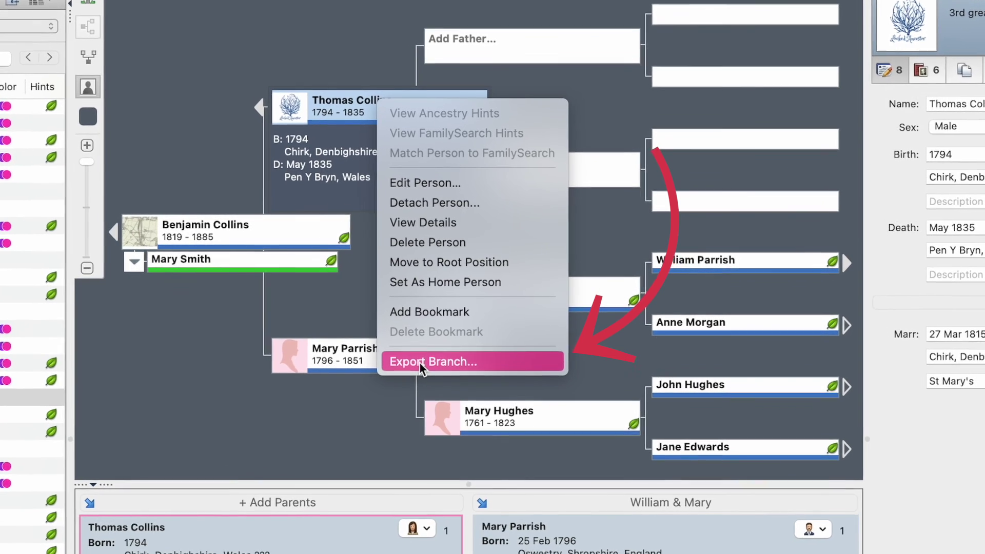
left_click(419, 362)
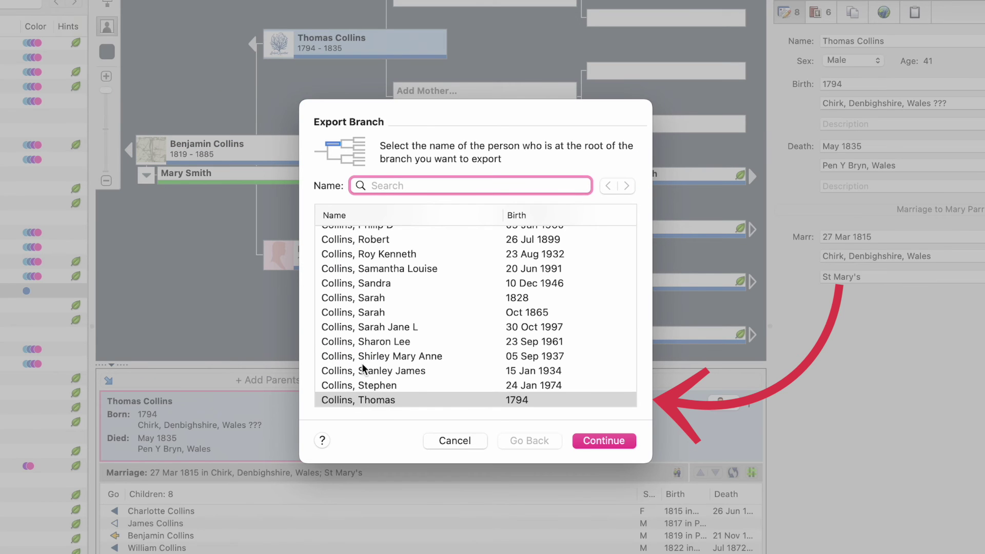
left_click(602, 441)
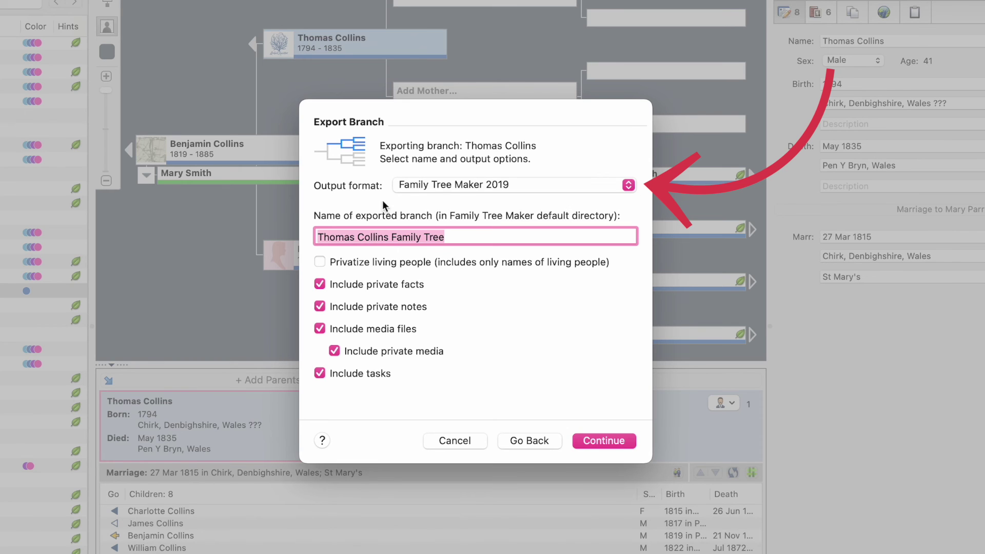
left_click(628, 185)
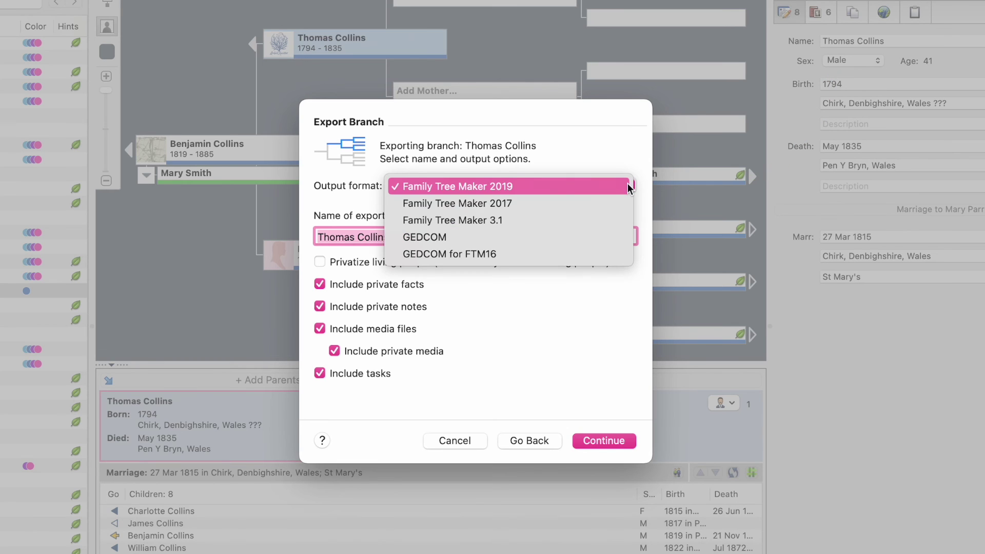
left_click(482, 189)
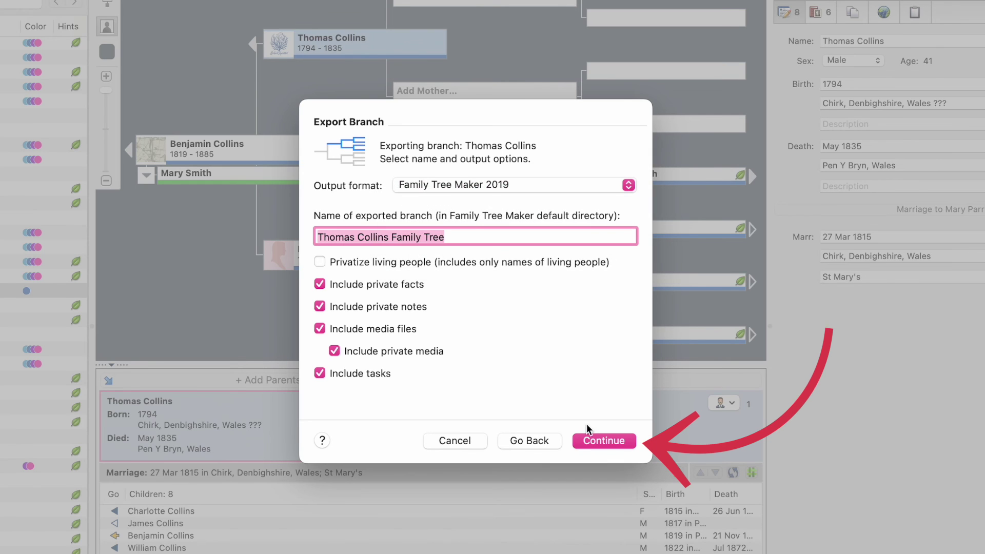
left_click(602, 442)
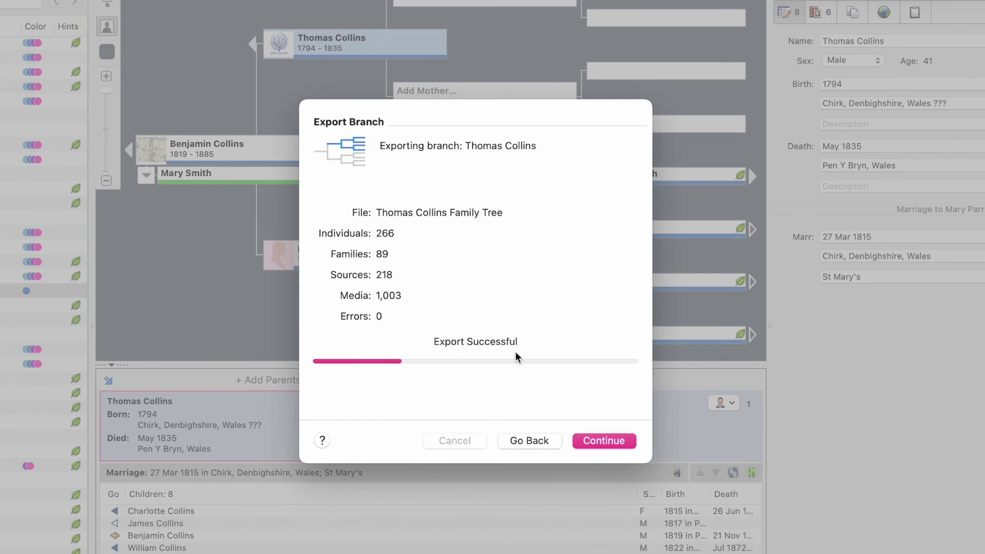
left_click(612, 445)
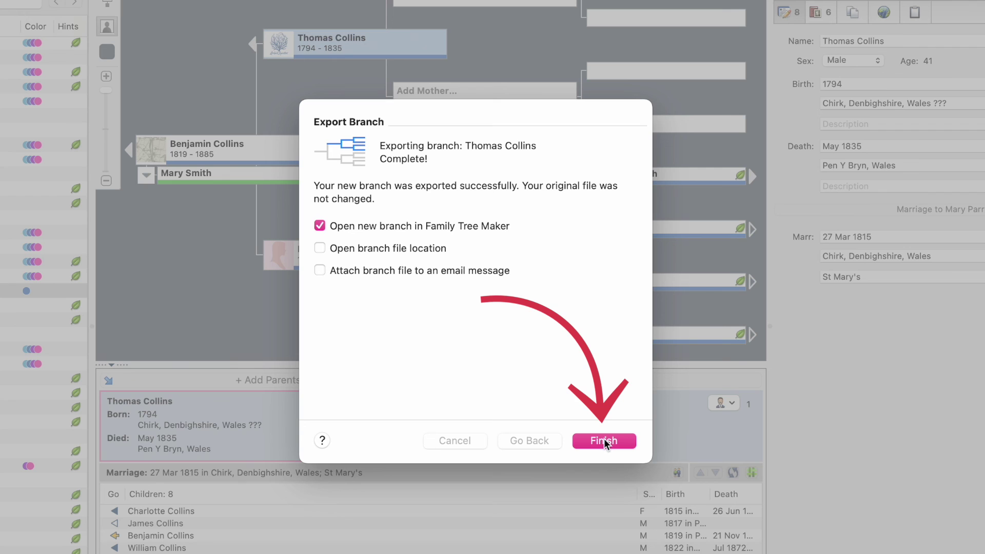
Step: Finish the branch export with opening the new branch and its file location enabled, and save the restored tree on the iCloud Desktop
left_click(317, 250)
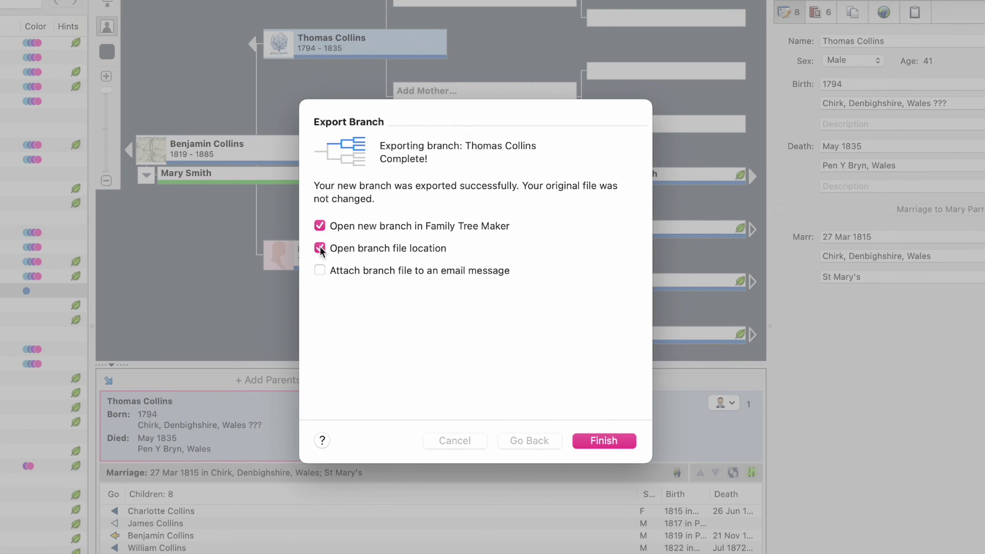
left_click(613, 441)
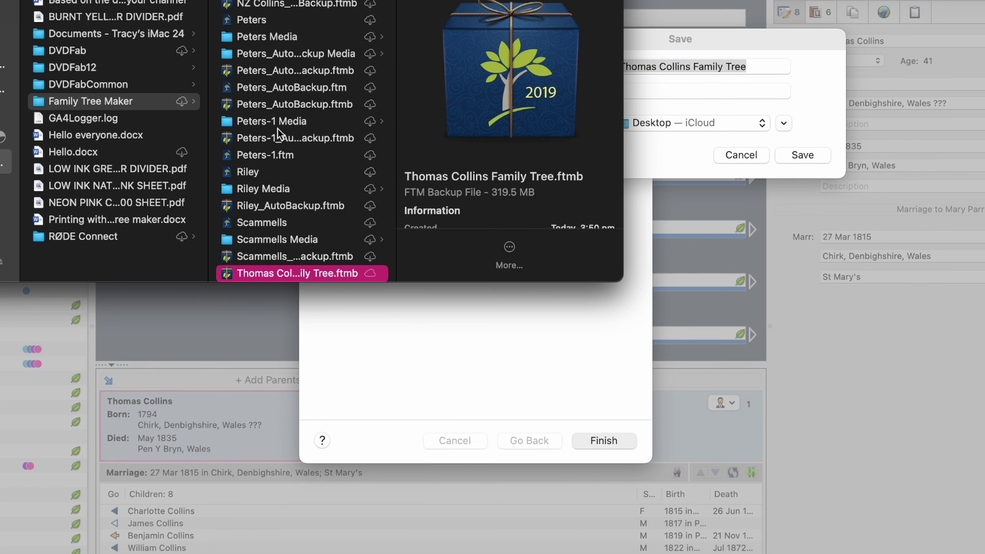
left_click_drag(308, 1, 875, 1)
left_click_drag(564, 1, 962, 1)
left_click_drag(737, 39, 569, 41)
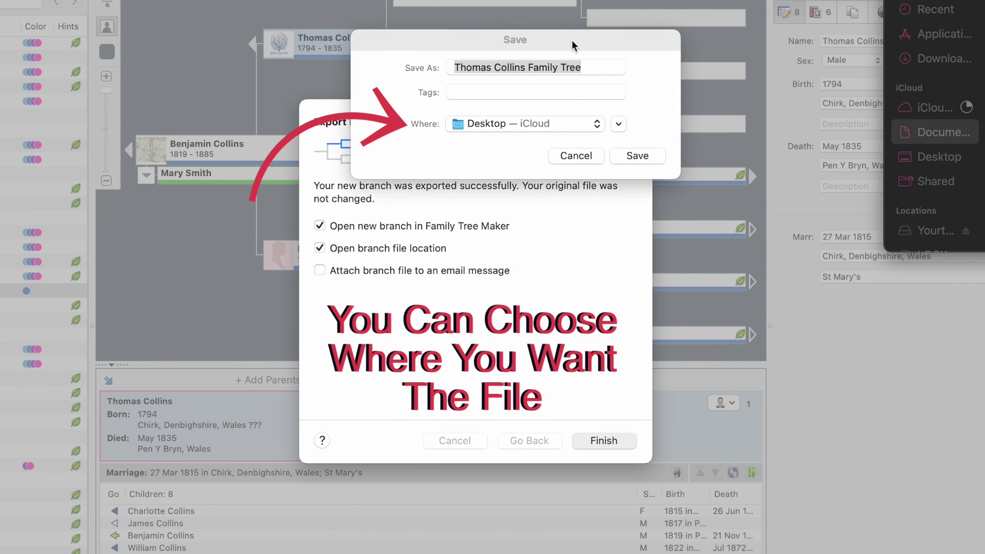
left_click(636, 156)
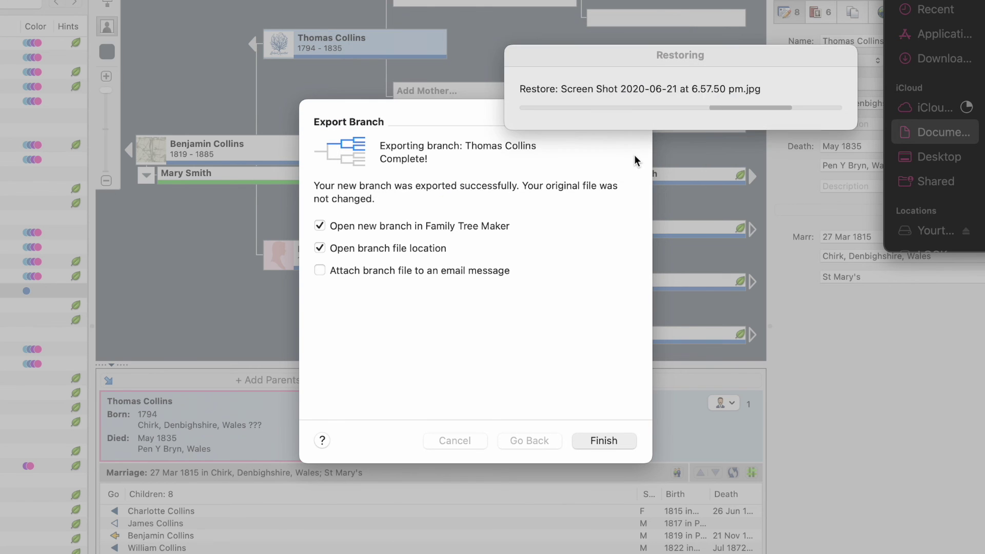